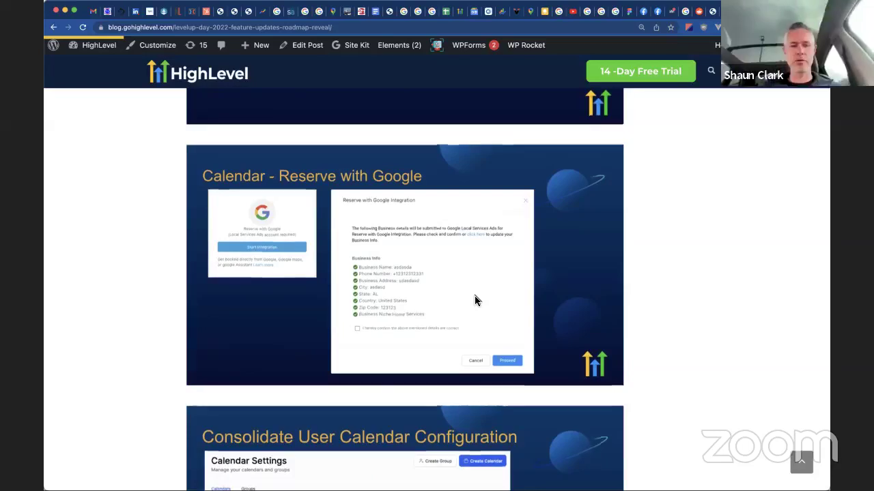
Review the calendar and automation slides in the LevelUp Day 2022 post, down to the Funnels video events trigger
scroll(476, 300, "down", 10)
scroll(477, 302, "down", 15)
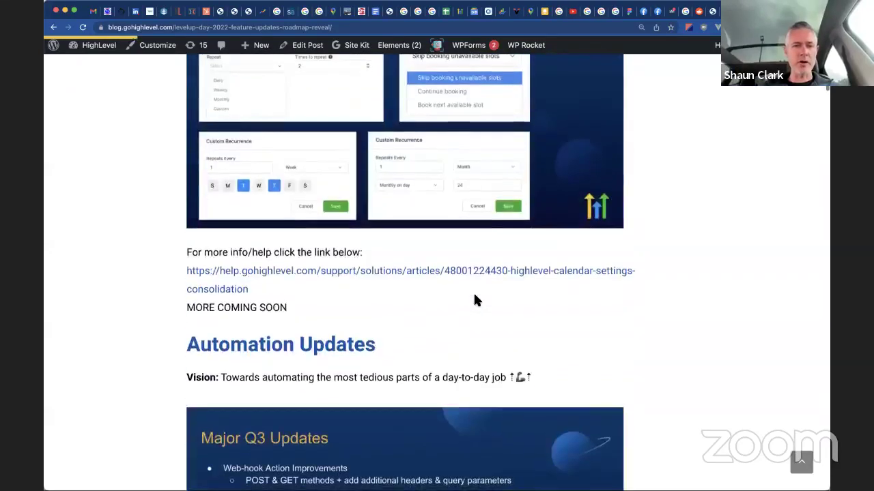
scroll(476, 300, "down", 10)
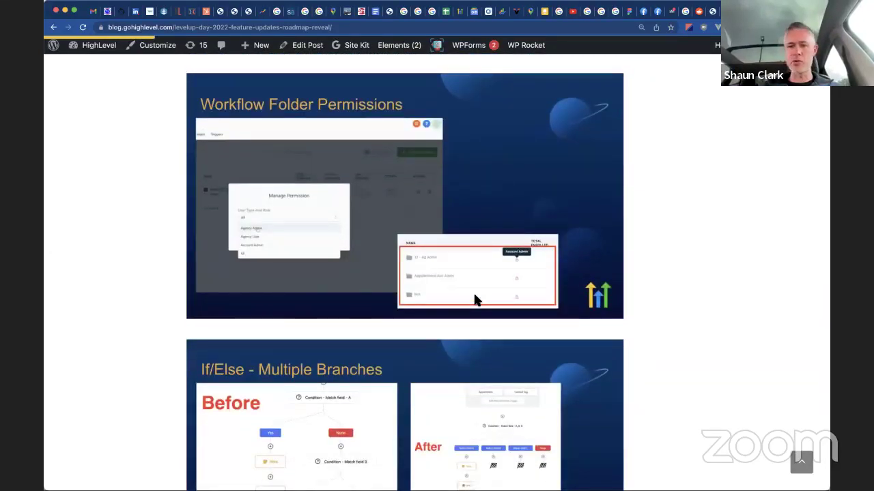
scroll(476, 300, "down", 10)
scroll(476, 299, "down", 3)
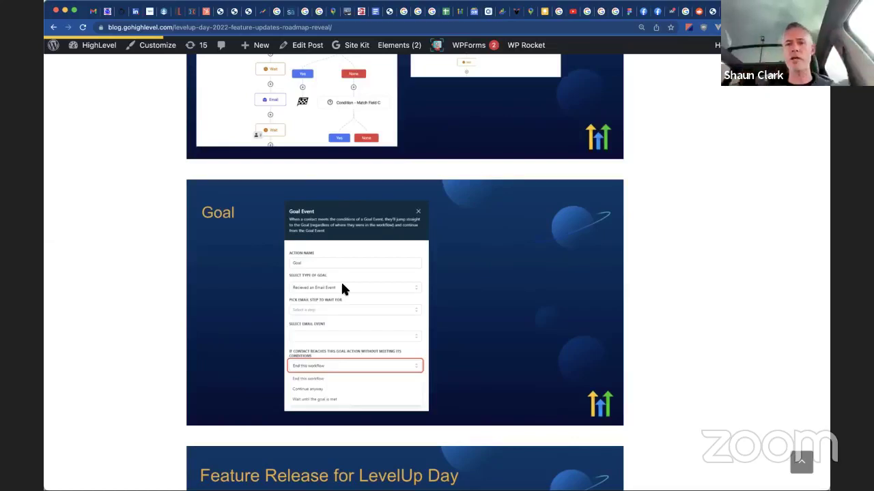
scroll(342, 286, "down", 5)
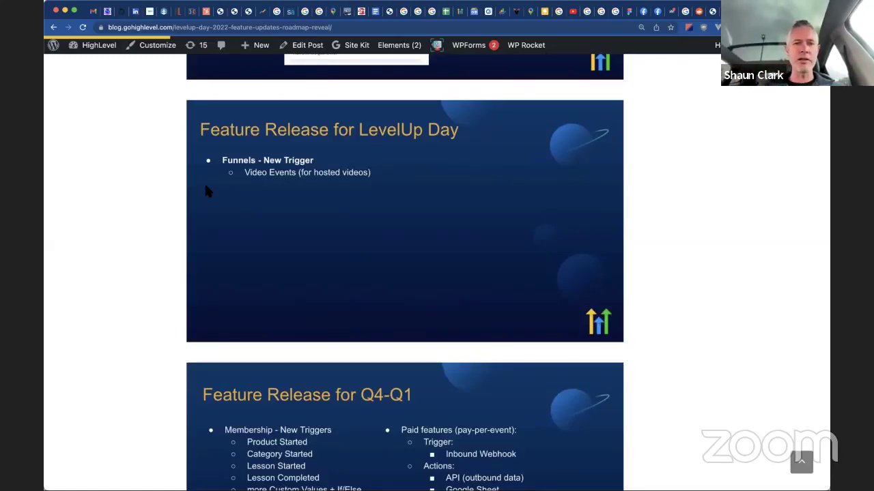
Switch to the HighLevel agency app, search the sub-accounts by name and switch to the calendar sub-account
left_click(150, 11)
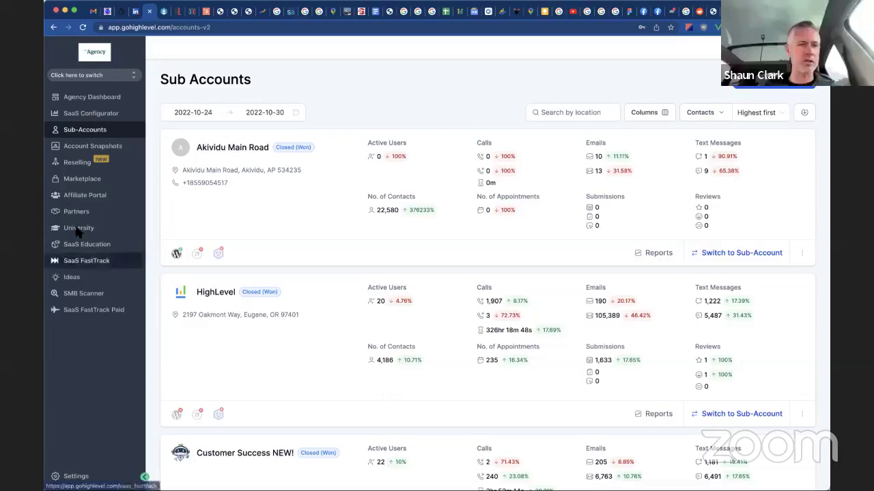
left_click(119, 76)
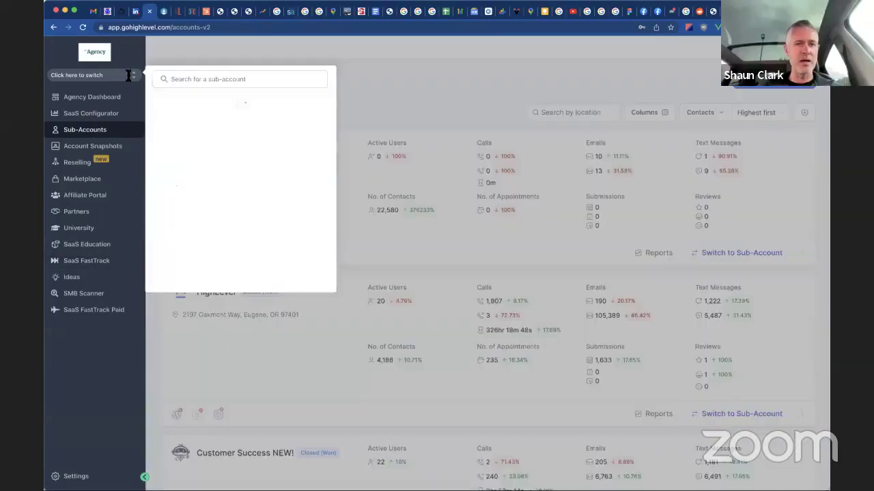
type("akiv")
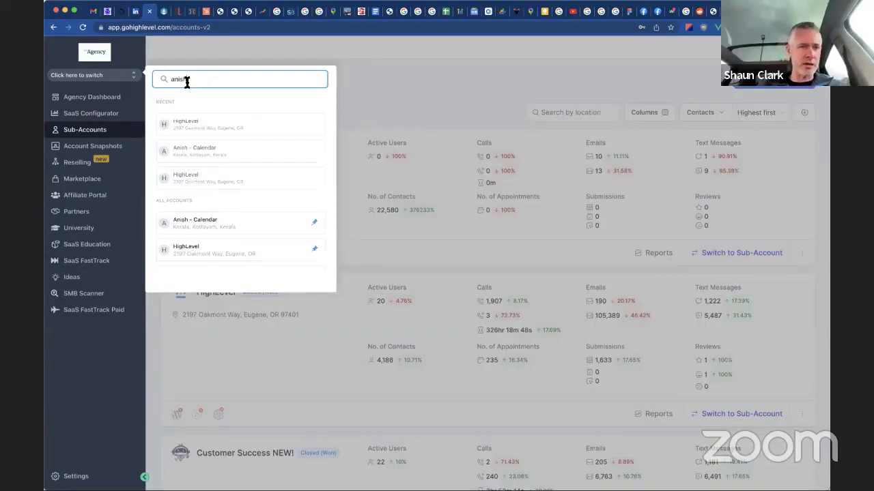
left_click(201, 121)
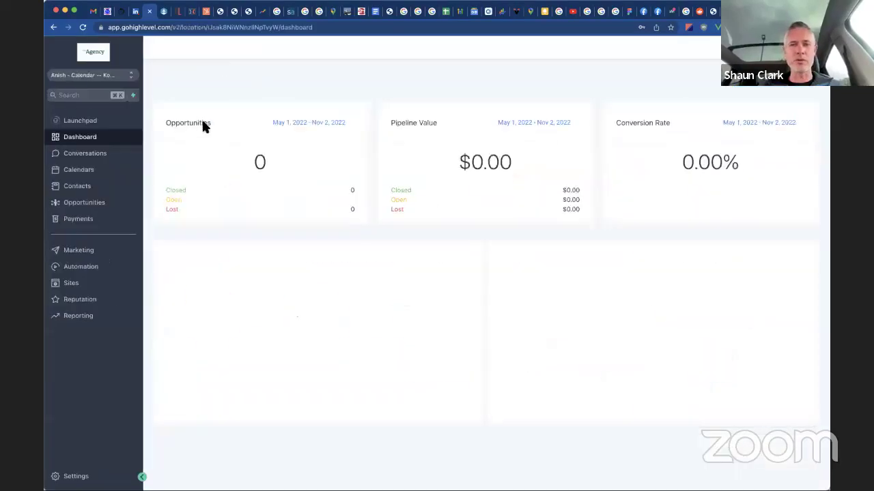
Open the Test funnel in Sites, dismissing the phone number notice
left_click(84, 284)
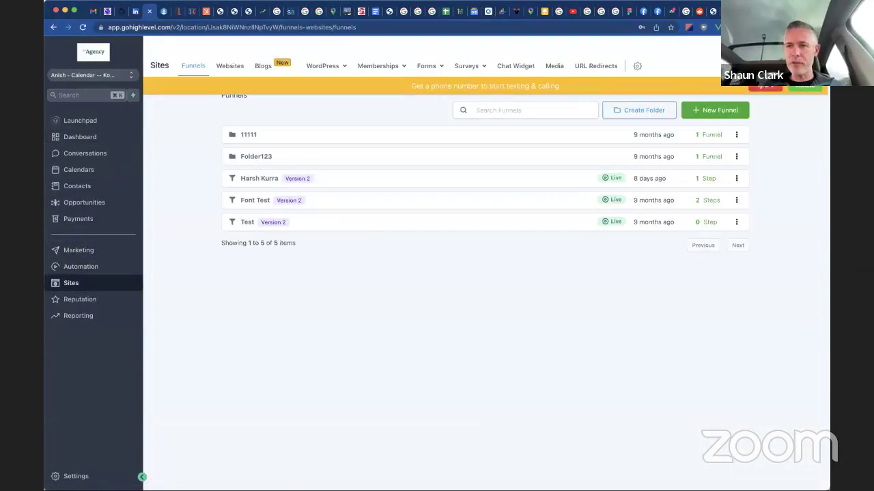
left_click(764, 86)
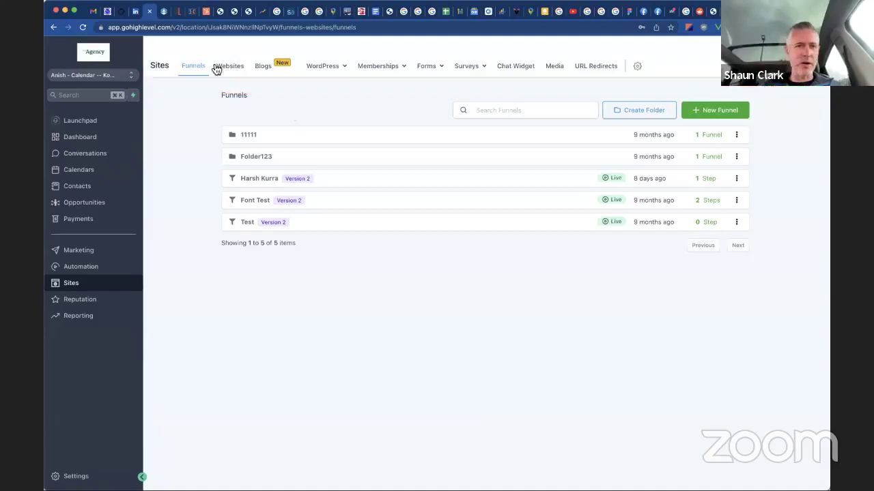
left_click(247, 224)
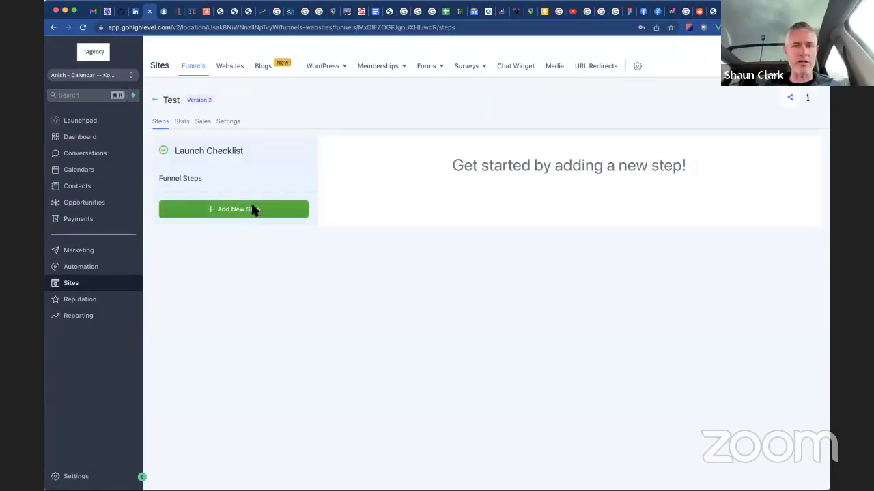
Add a new step to the Test funnel with the page name "test"
left_click(253, 209)
left_click(420, 122)
type("test")
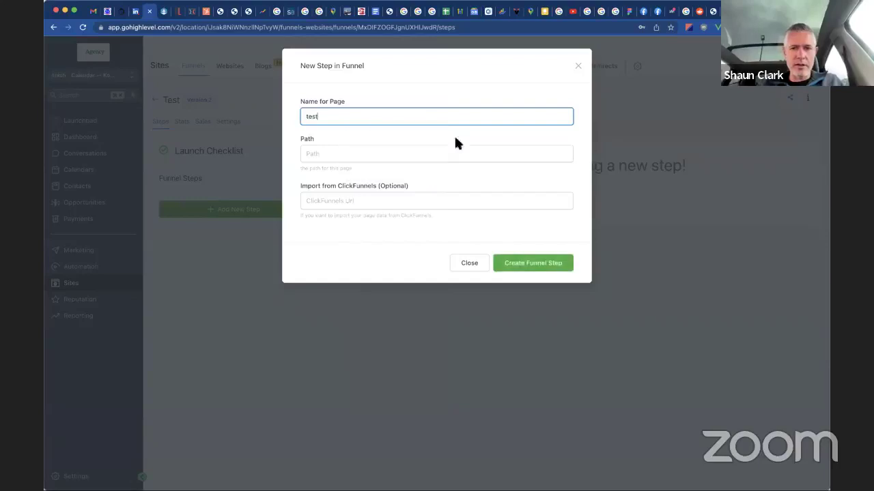
left_click(527, 271)
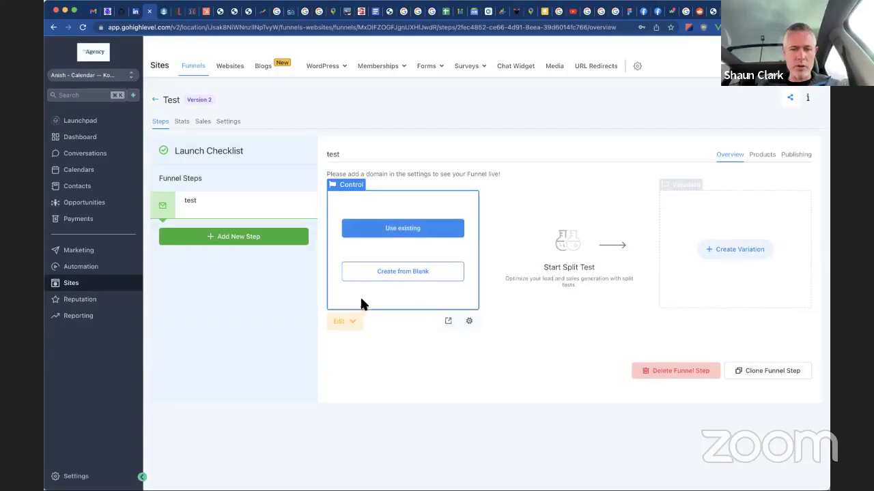
Create the step's page from blank and give it a full-width section containing a one-column row
left_click(378, 277)
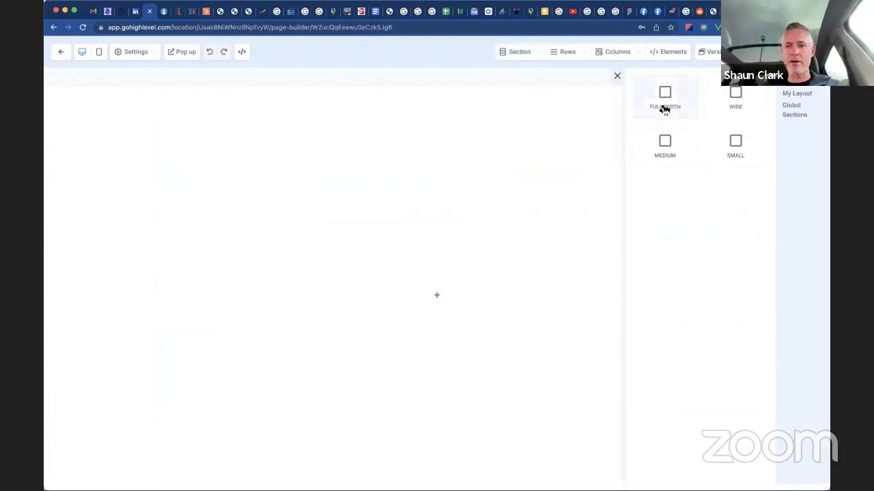
left_click(662, 106)
left_click(527, 117)
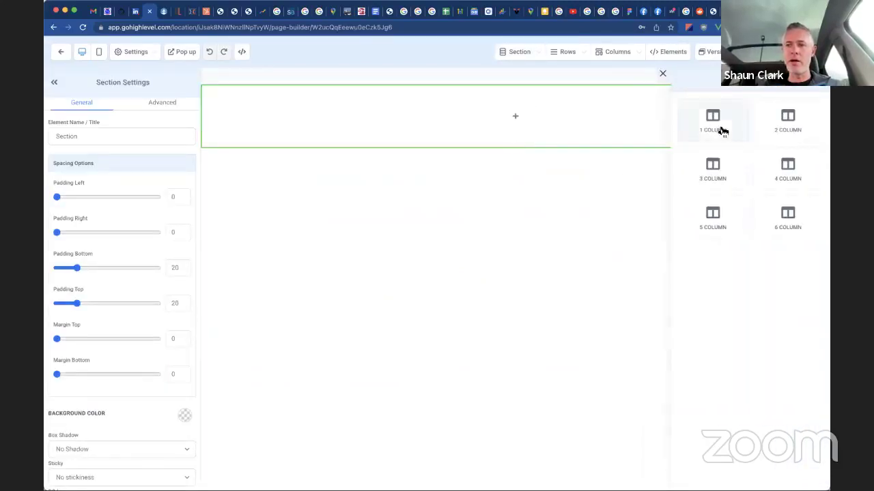
left_click(722, 130)
left_click(513, 128)
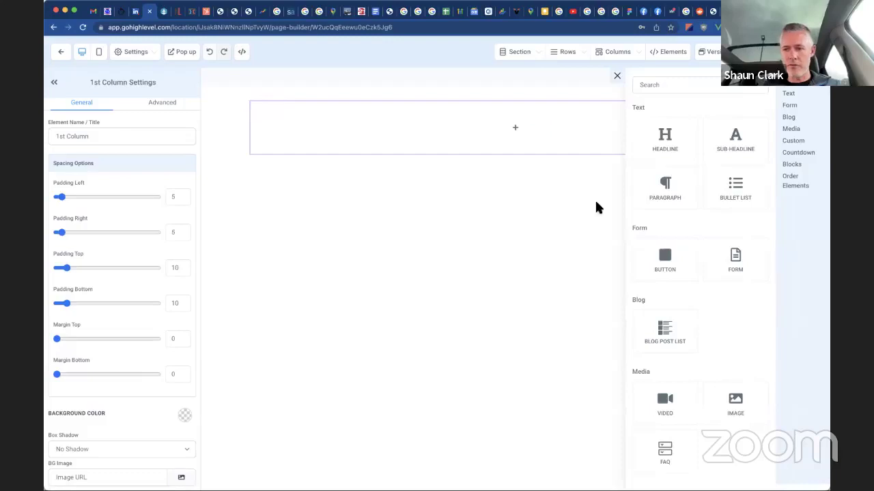
Add an FAQ element to the column and place a video element above it
scroll(667, 236, "down", 2)
left_click(663, 356)
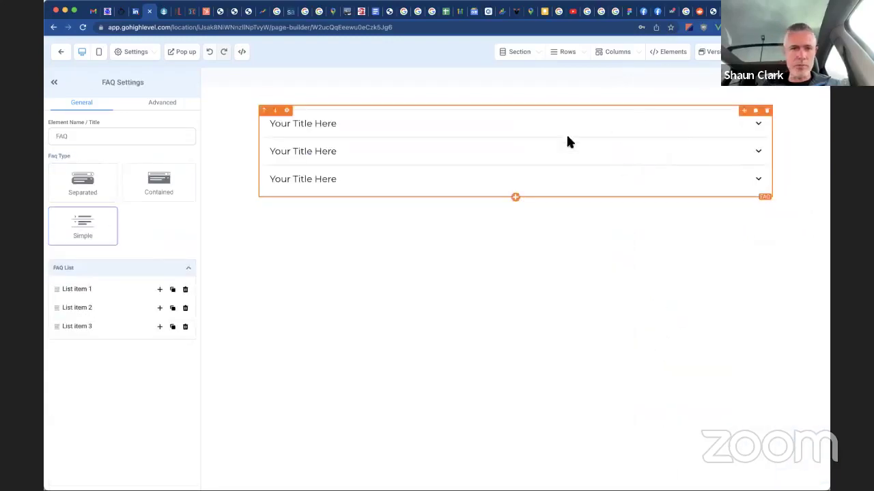
mouse_move(663, 55)
left_click(660, 76)
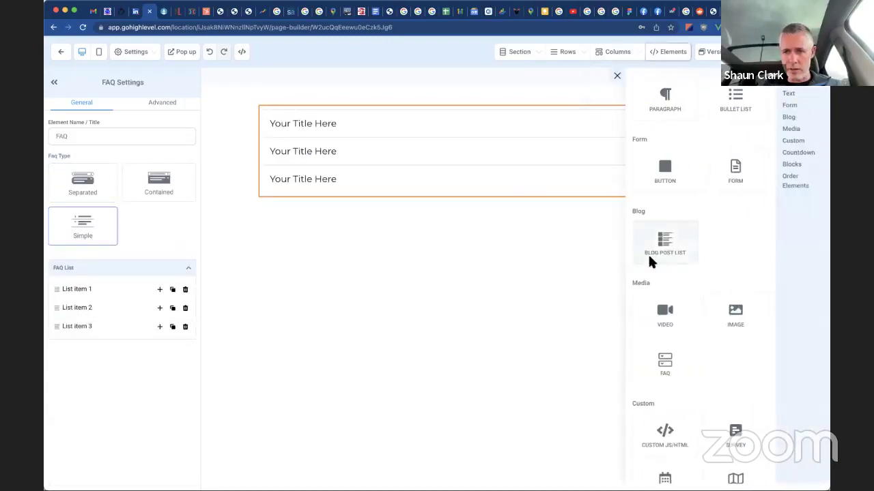
left_click_drag(655, 308, 509, 106)
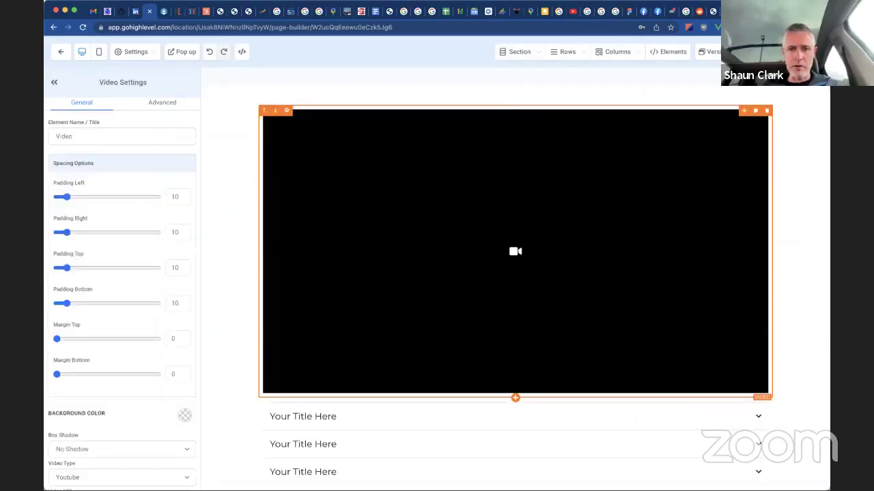
Set the video element's type to Hosted Video and choose the Screen Recording 2022-10-20 file from the media library
scroll(144, 333, "down", 3)
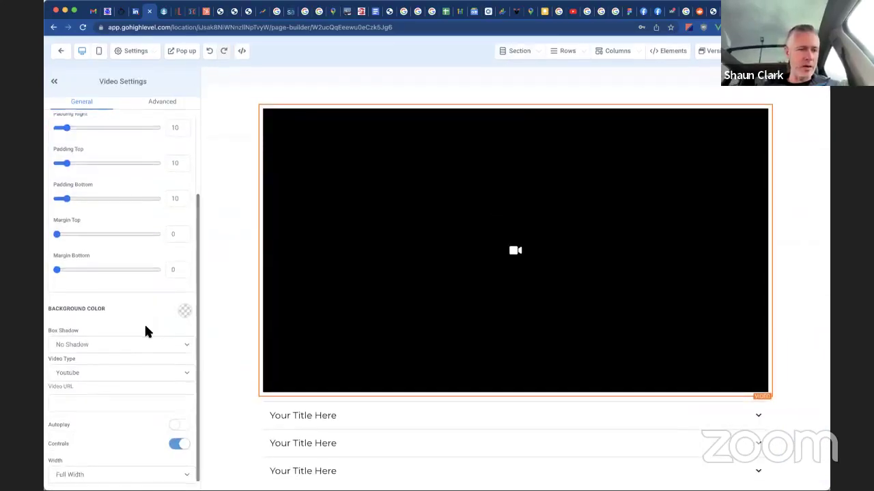
left_click(131, 374)
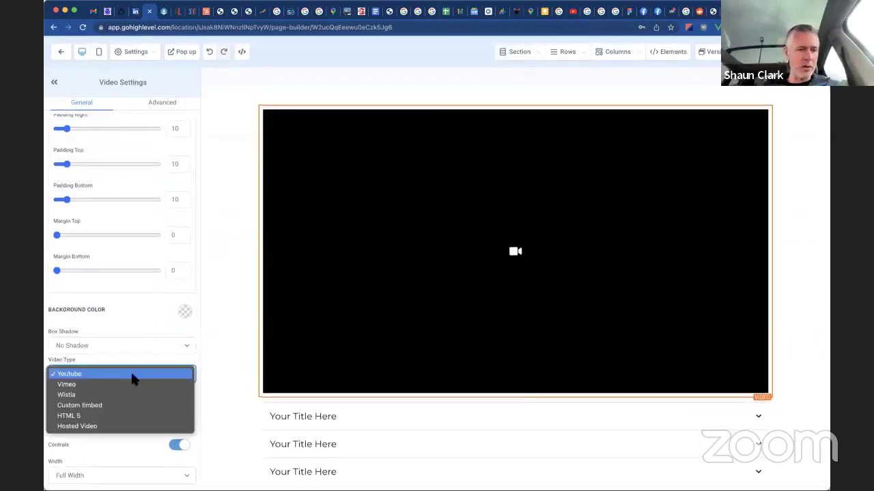
left_click(130, 426)
left_click(152, 404)
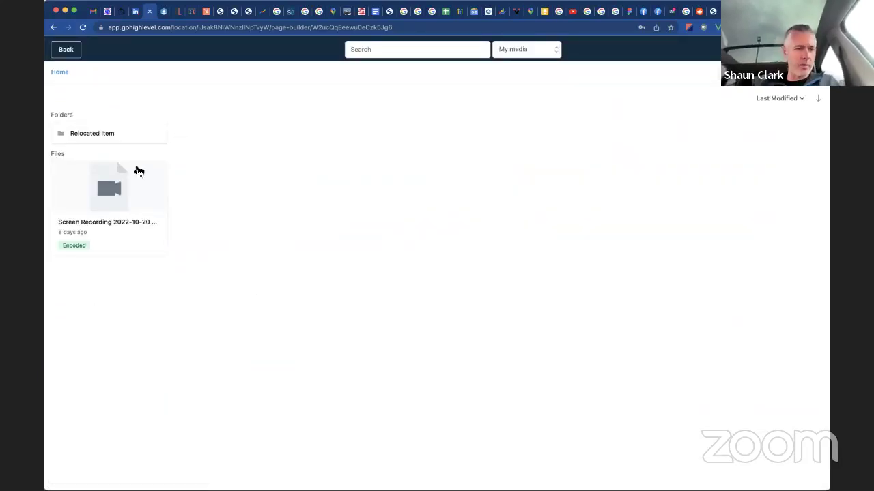
left_click(117, 198)
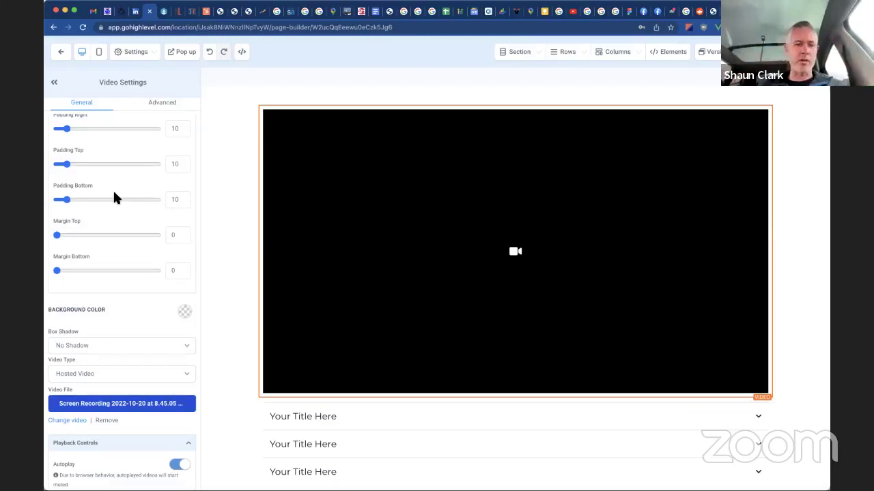
Look over the hosted video's playback controls, preview the page with the video and return to the page builder
scroll(165, 254, "down", 5)
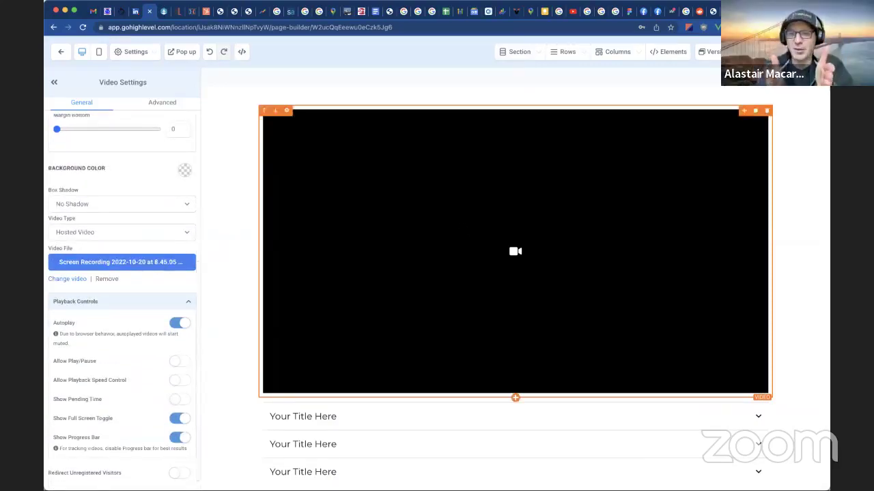
left_click(750, 52)
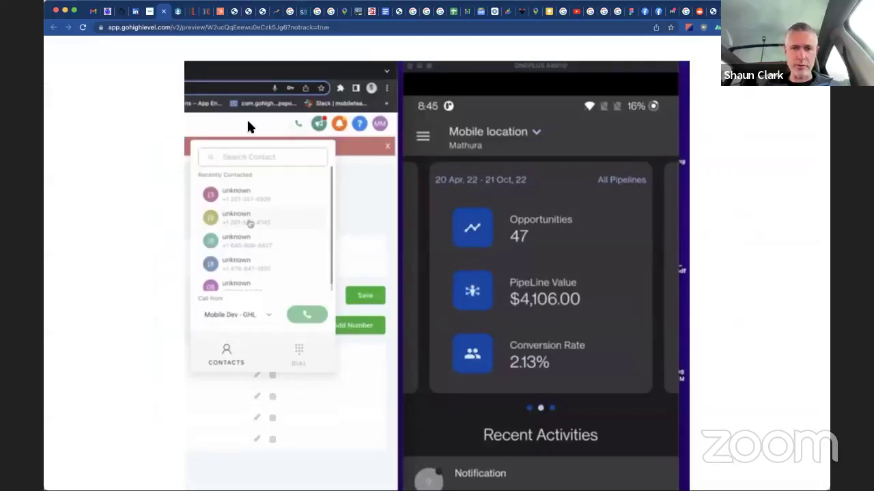
left_click(148, 12)
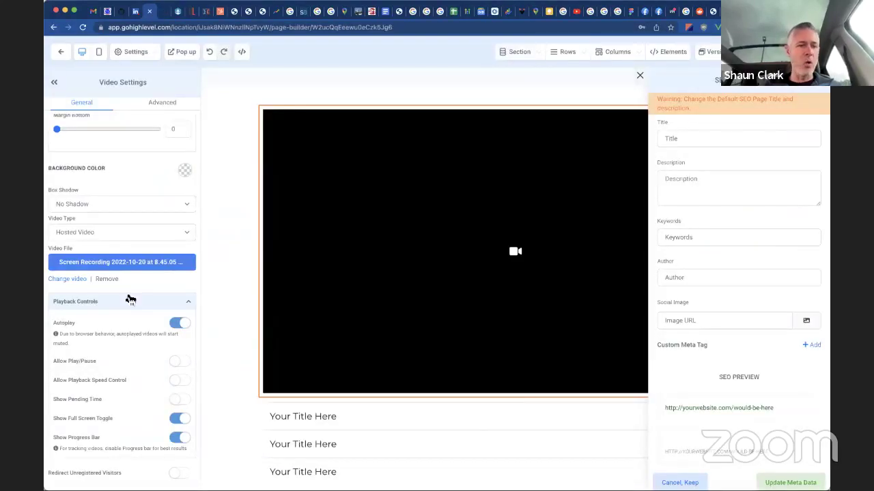
Turn on Redirect Unregistered Visitors for the hosted video and open the choice of redirect step or page
left_click(179, 473)
scroll(176, 474, "down", 2)
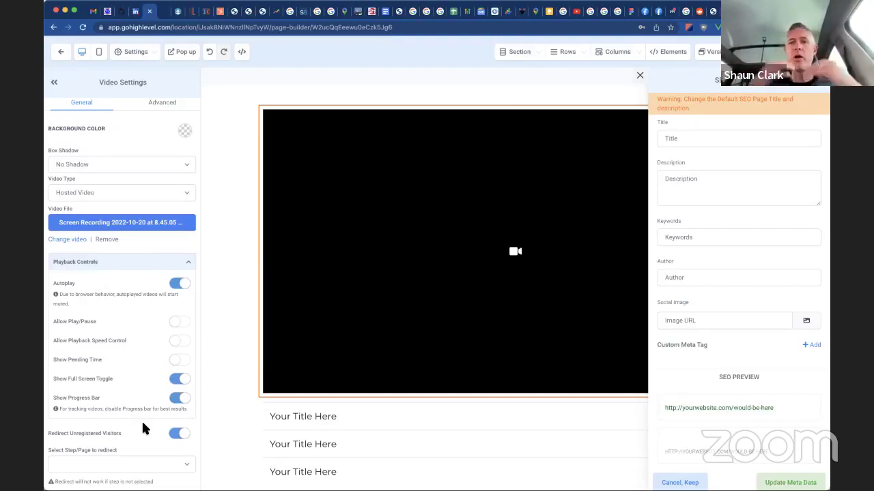
left_click(135, 465)
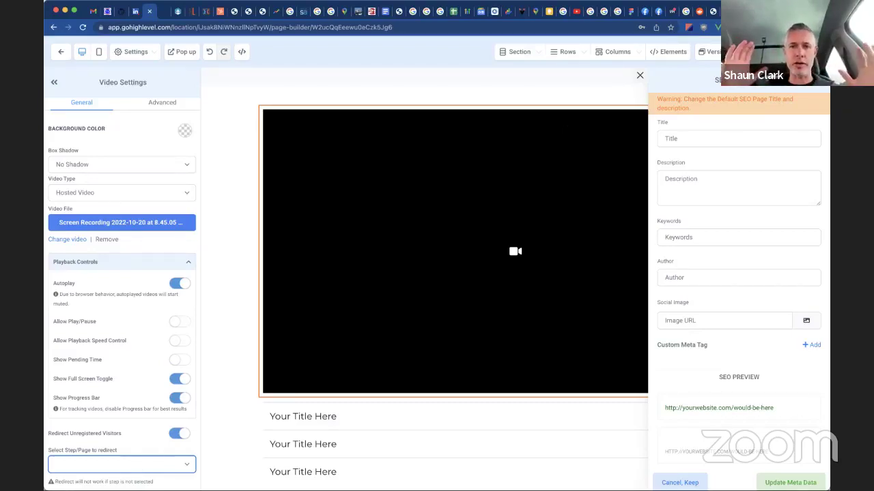
left_click(709, 52)
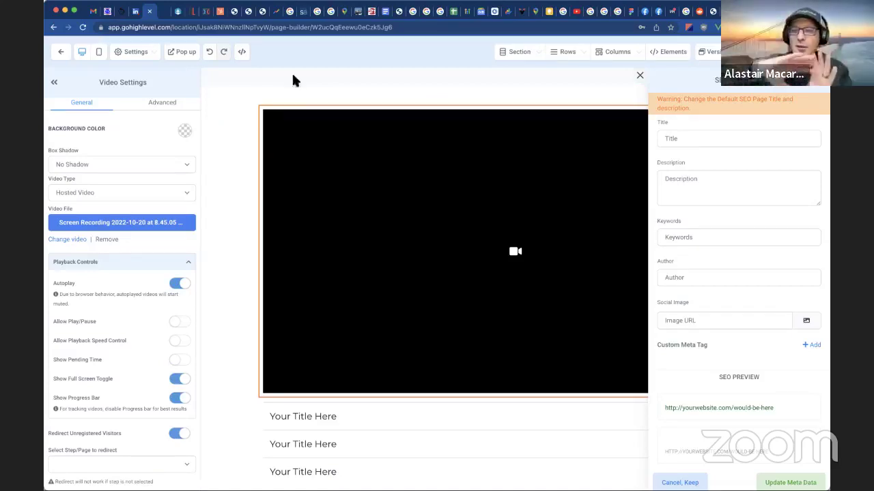
Leave the page builder for the funnel step's overview, close the page preview and dismiss the phone number notice
left_click(62, 52)
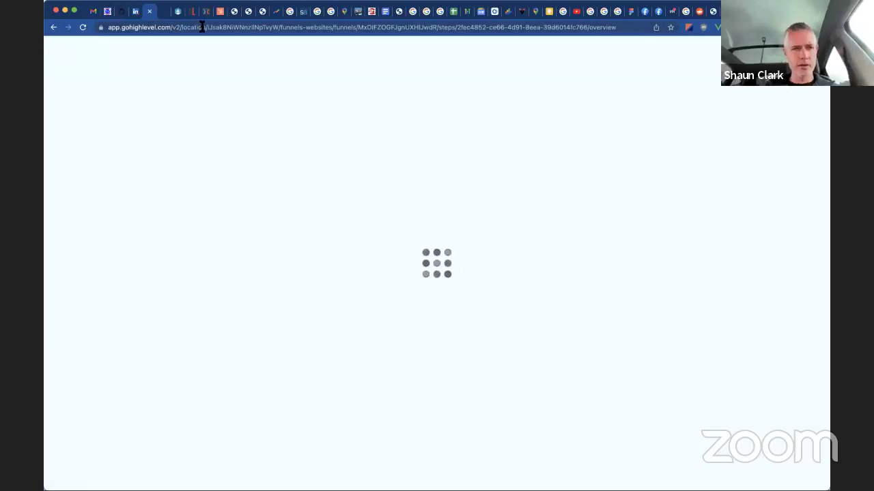
left_click(164, 12)
left_click(164, 11)
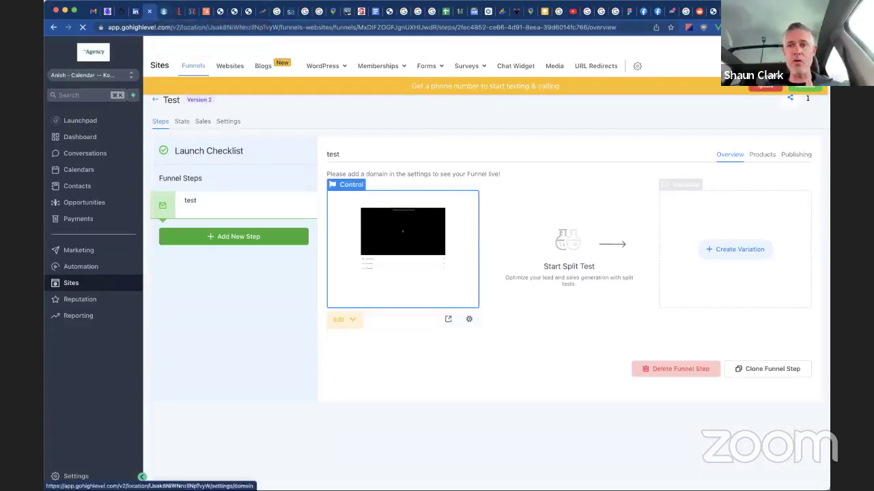
left_click(760, 90)
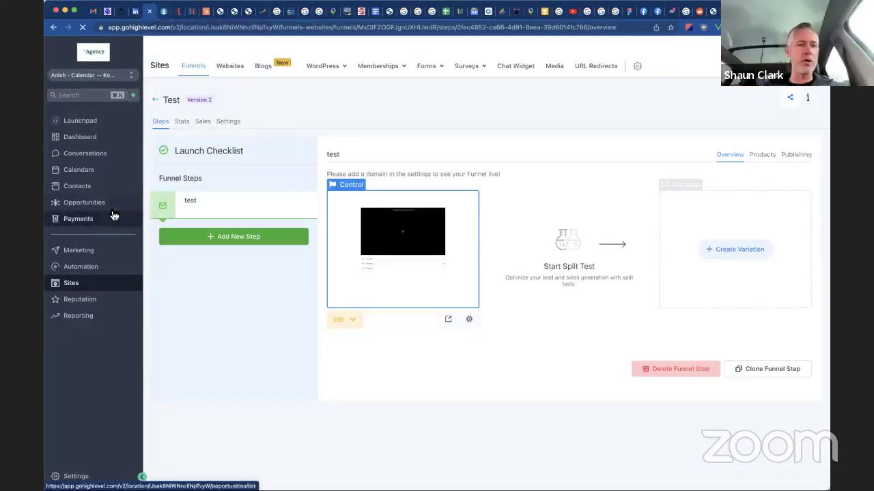
Start a new workflow under Automation and choose Video Tracking as its trigger
left_click(110, 270)
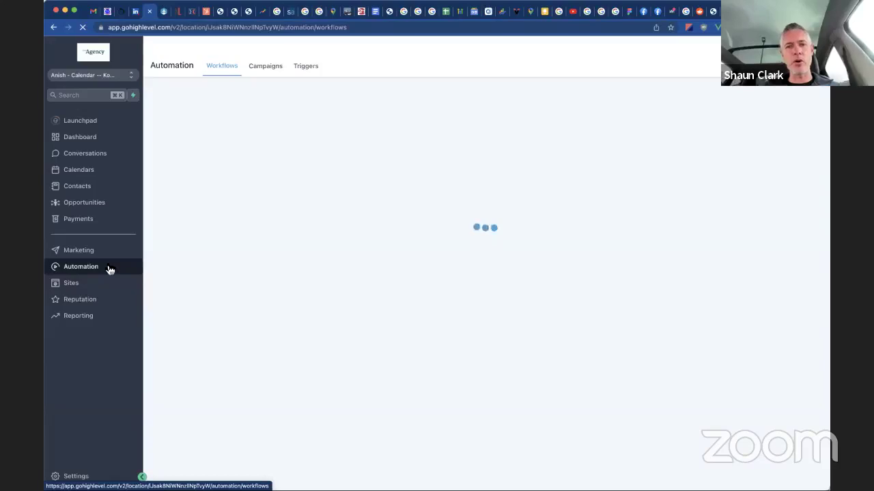
left_click(328, 258)
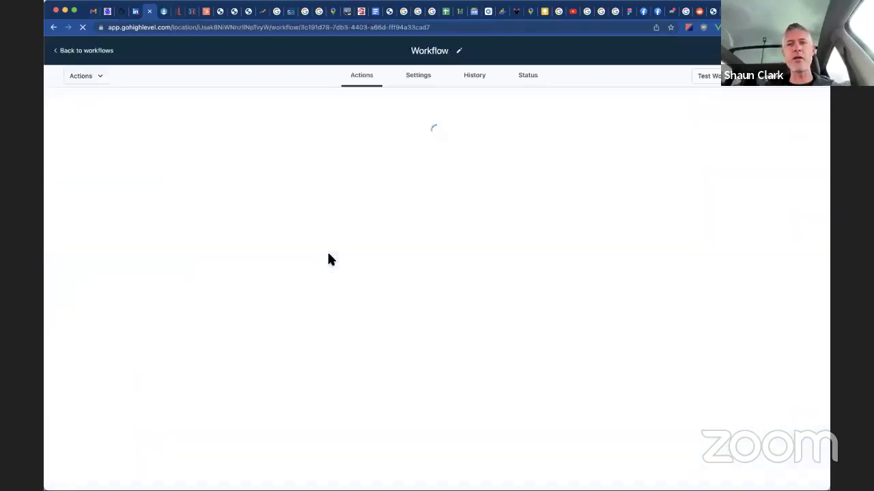
left_click(456, 129)
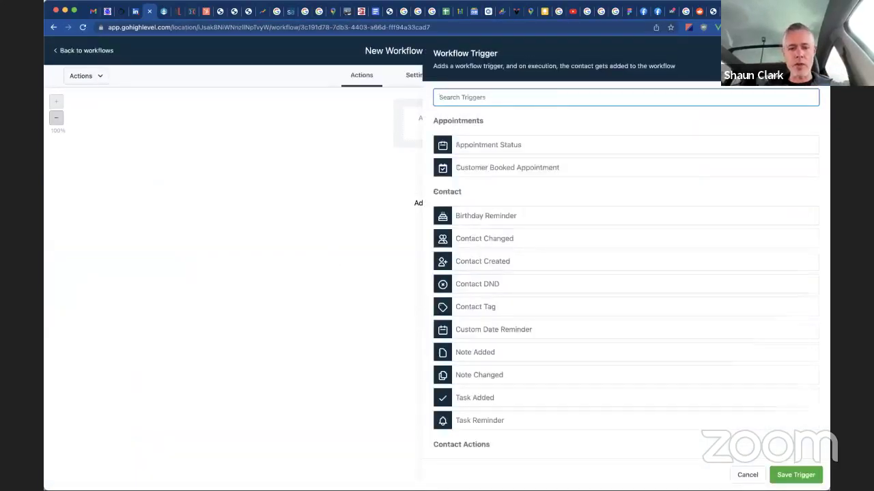
type("video")
left_click(545, 145)
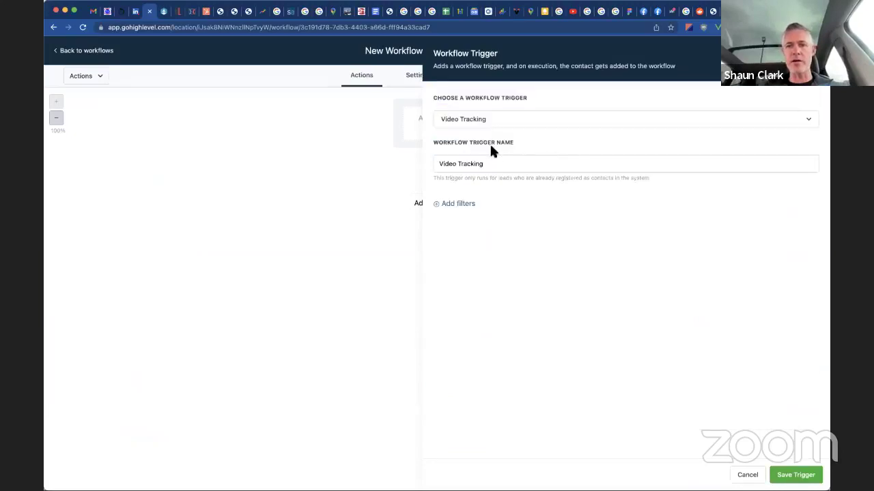
Add a trigger filter where Video is any of Screen Recording 2022-10-20 at 8.45.05 PM.mov
left_click(455, 203)
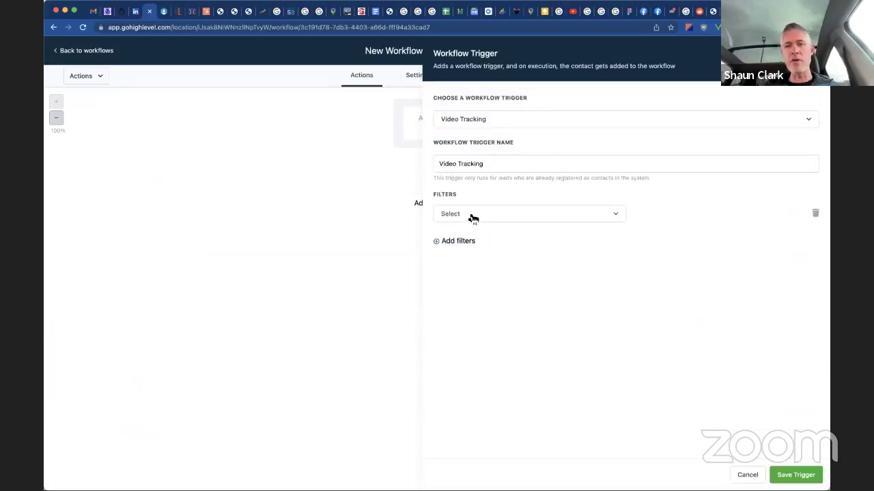
left_click(474, 217)
left_click(470, 293)
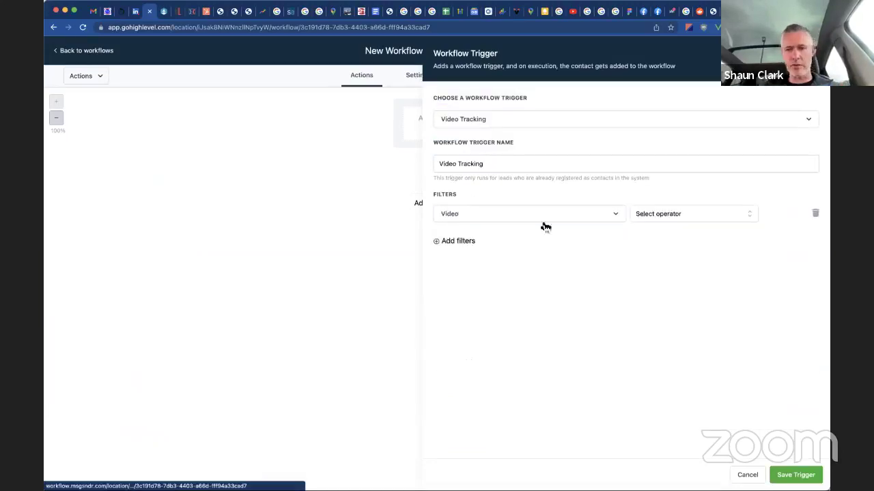
left_click(649, 213)
left_click(648, 234)
left_click(705, 213)
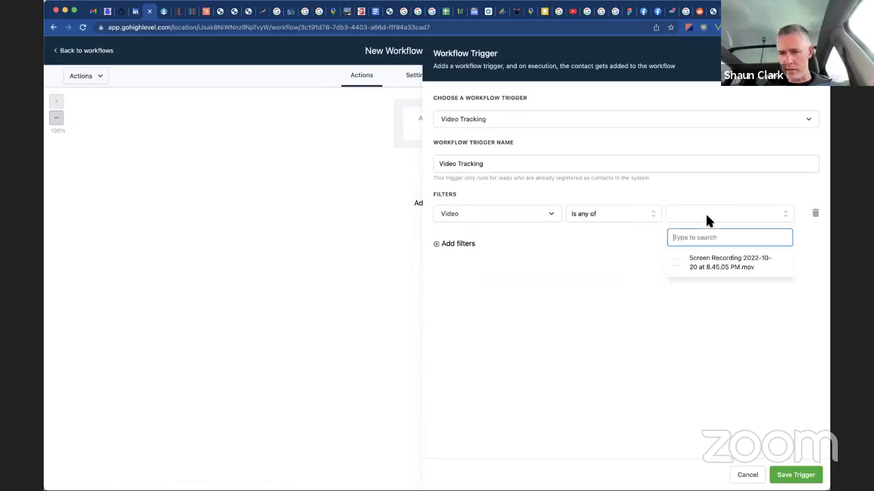
left_click(683, 263)
Add a second trigger filter where Video duration (%) is Greater than or Equal to 50
left_click(477, 247)
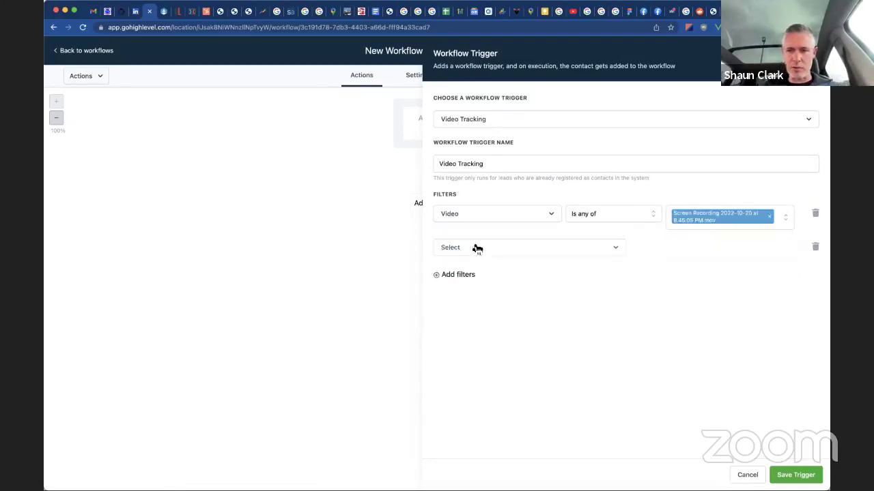
left_click(475, 250)
left_click(471, 328)
left_click(675, 247)
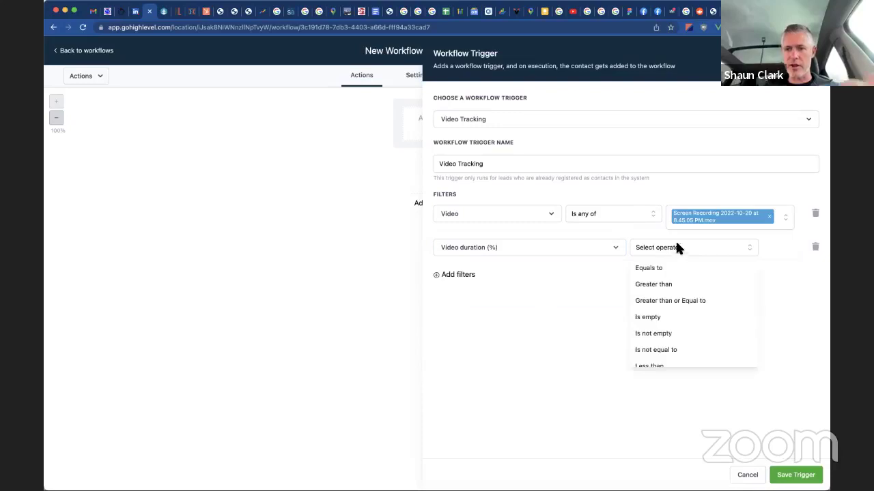
left_click(675, 270)
left_click(696, 246)
type("50")
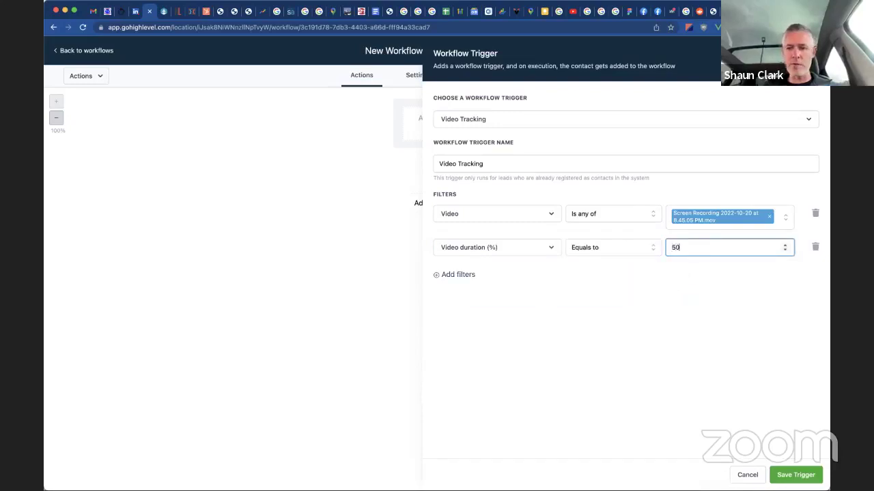
left_click(606, 249)
left_click(604, 303)
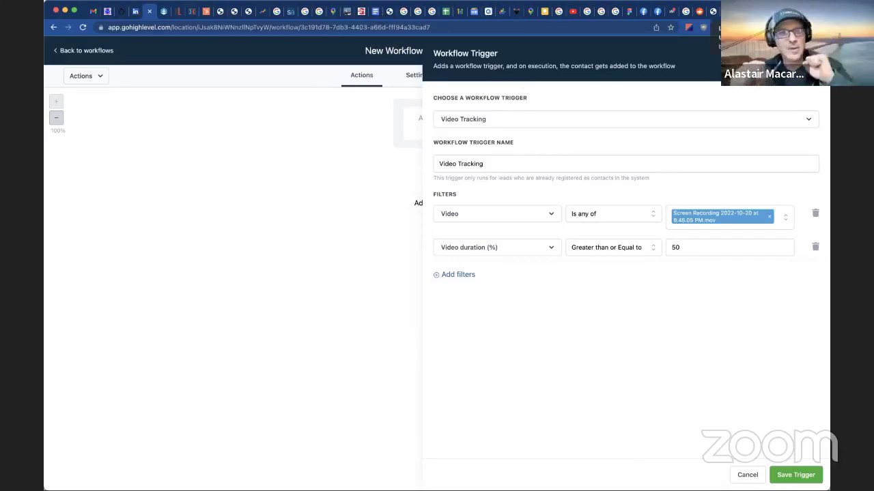
Switch to the LevelUp Day 2022 feature updates blog post and look over its Q4-Q1 feature release slides
key("ctrl+Tab")
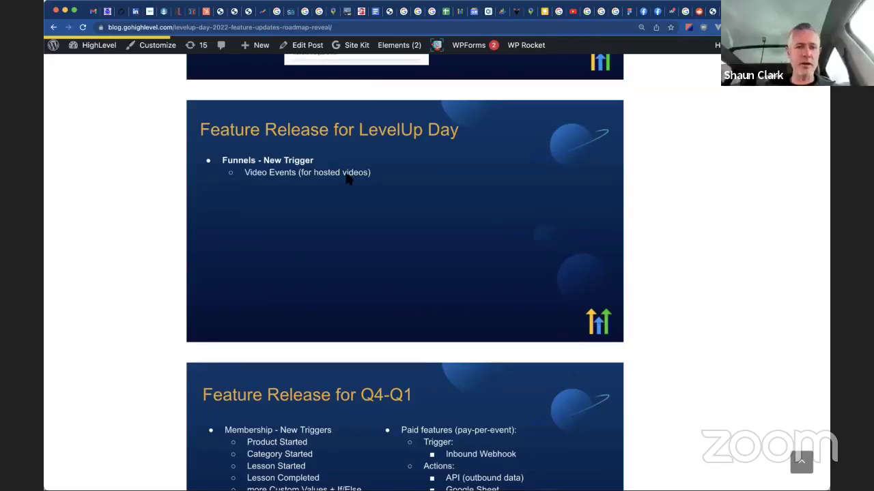
scroll(346, 179, "up", 10)
scroll(346, 174, "up", 15)
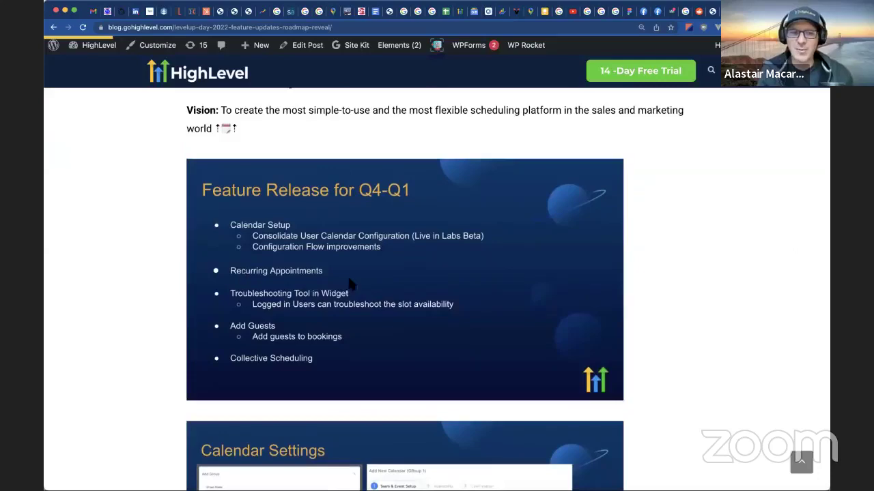
scroll(330, 278, "down", 15)
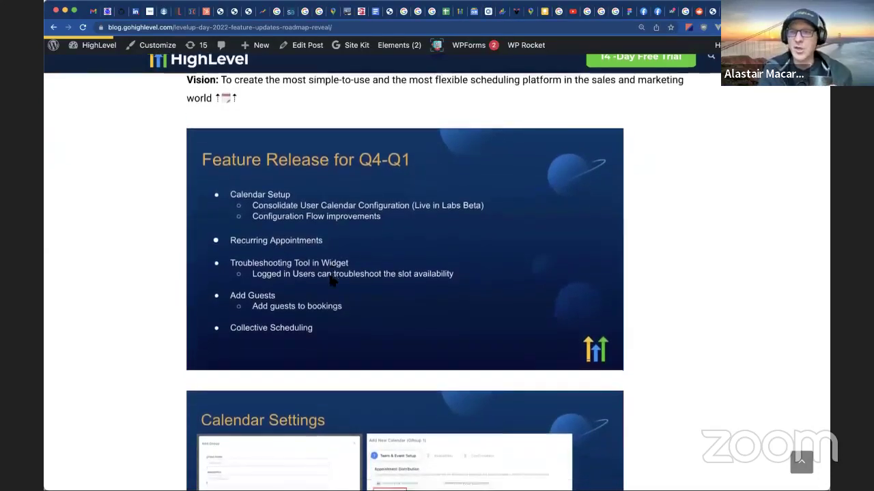
scroll(331, 284, "down", 15)
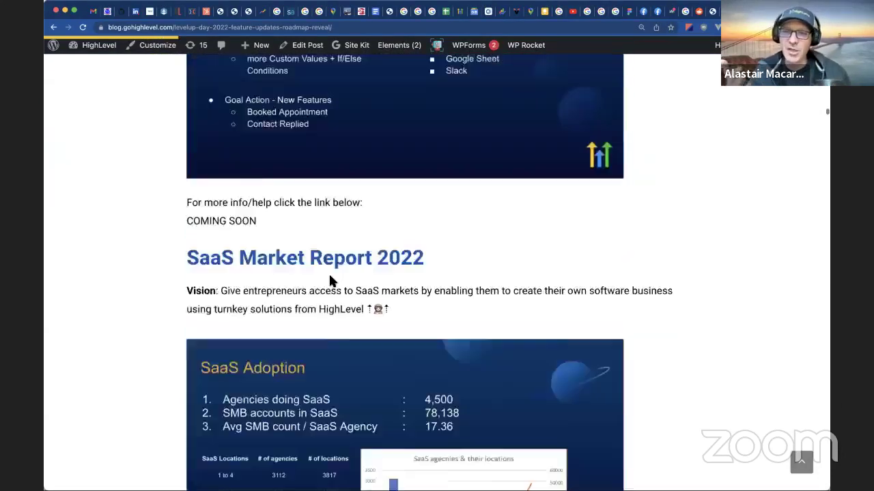
scroll(331, 283, "up", 10)
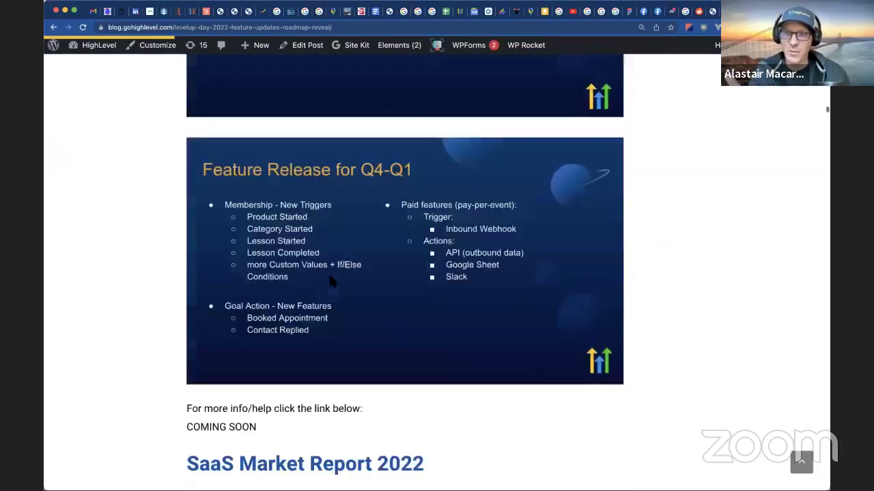